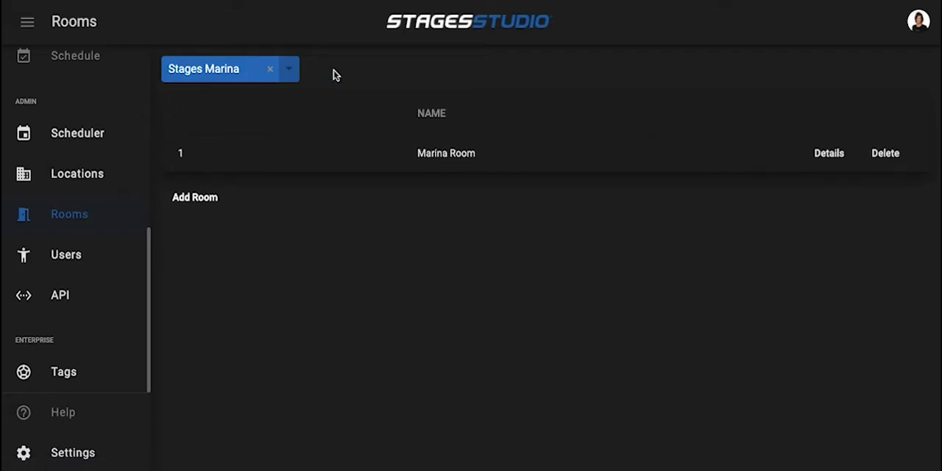
Open the Marina Room's details and review its room type and screen settings
{"action": "left_click", "coordinate": [826, 154]}
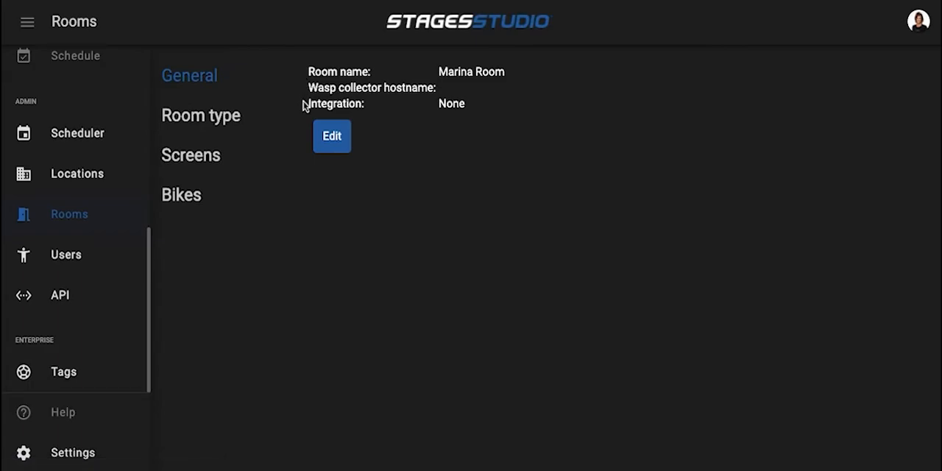
{"action": "left_click", "coordinate": [214, 119]}
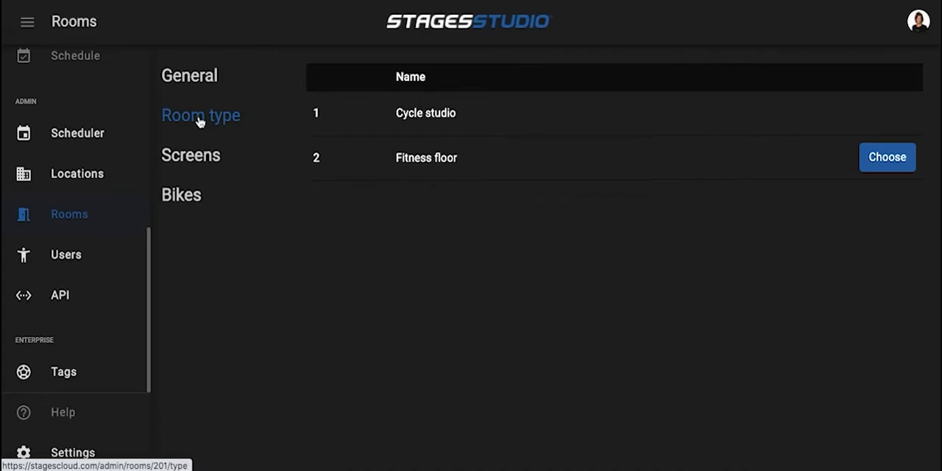
{"action": "left_click", "coordinate": [194, 157]}
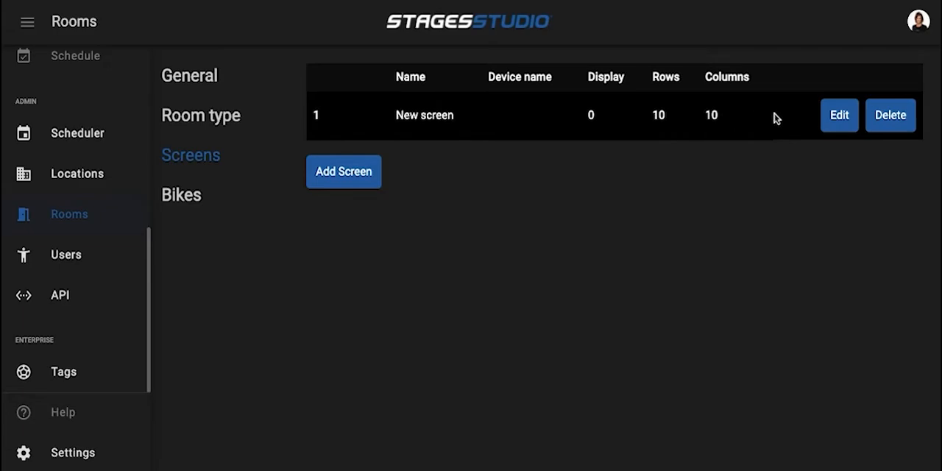
Set the room's existing screen to 4 rows and 3 columns and save it
{"action": "left_click", "coordinate": [841, 121]}
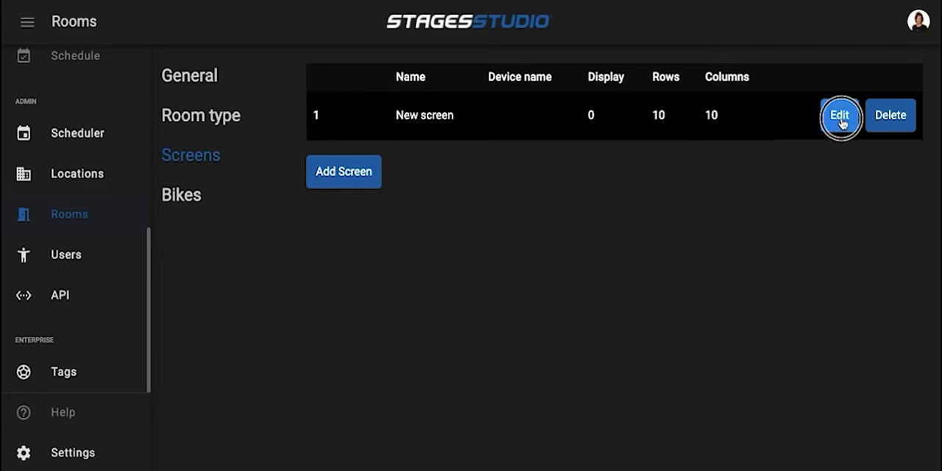
{"action": "left_click", "coordinate": [812, 125]}
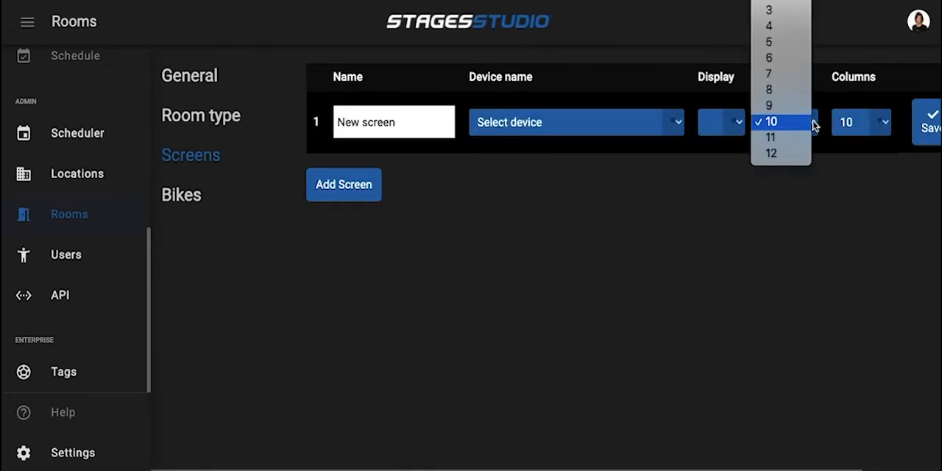
{"action": "left_click", "coordinate": [763, 27]}
{"action": "left_click", "coordinate": [885, 122]}
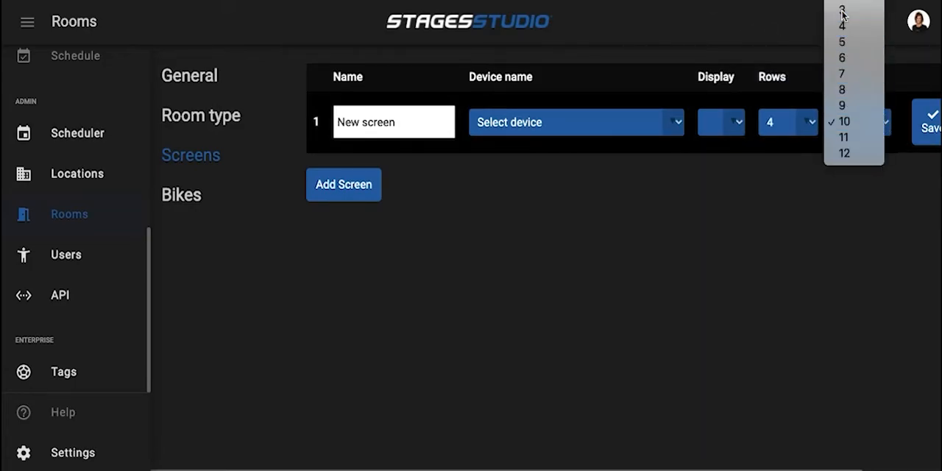
{"action": "left_click", "coordinate": [842, 12]}
{"action": "left_click", "coordinate": [927, 123]}
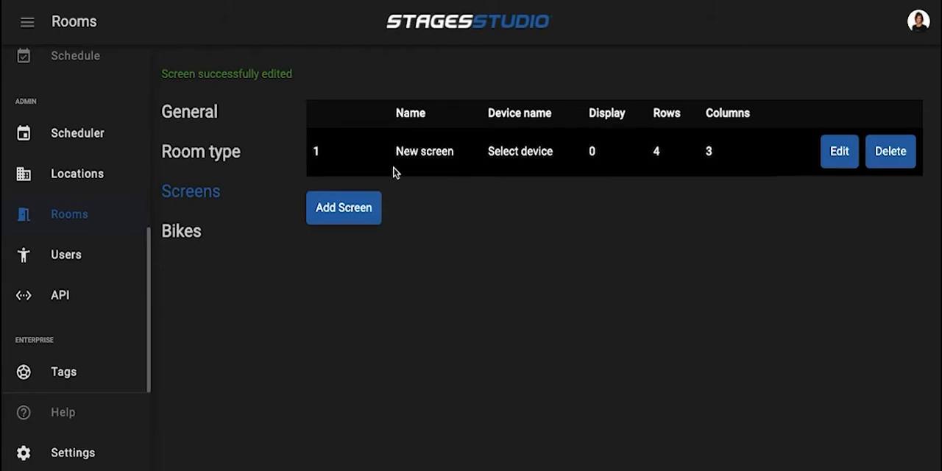
Set the room's bike grid to 4 rows and 3 columns
{"action": "left_click", "coordinate": [181, 234]}
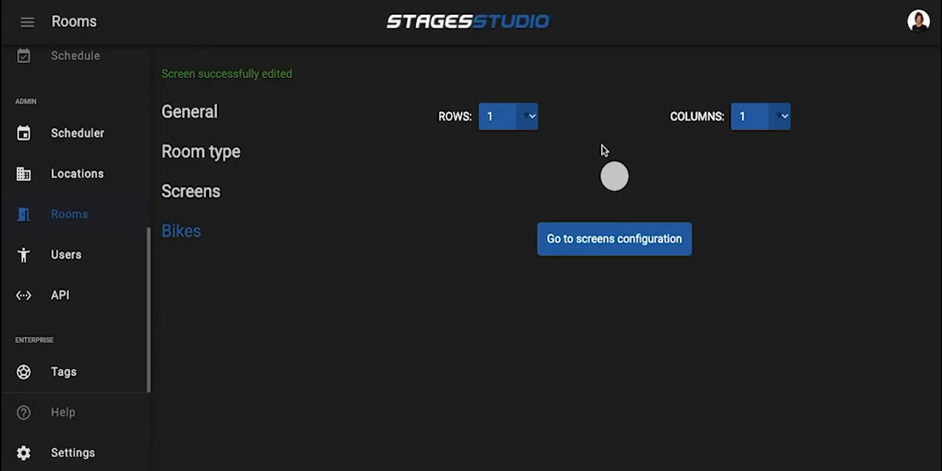
{"action": "left_click", "coordinate": [532, 120]}
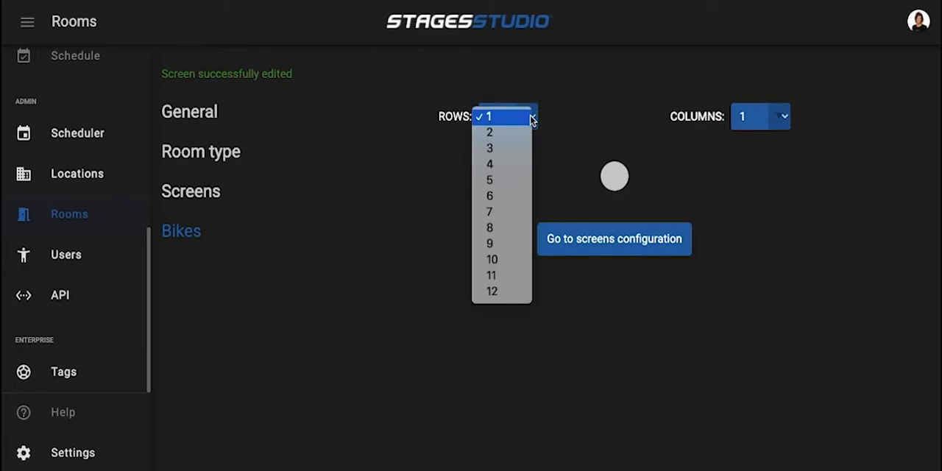
{"action": "left_click", "coordinate": [502, 165]}
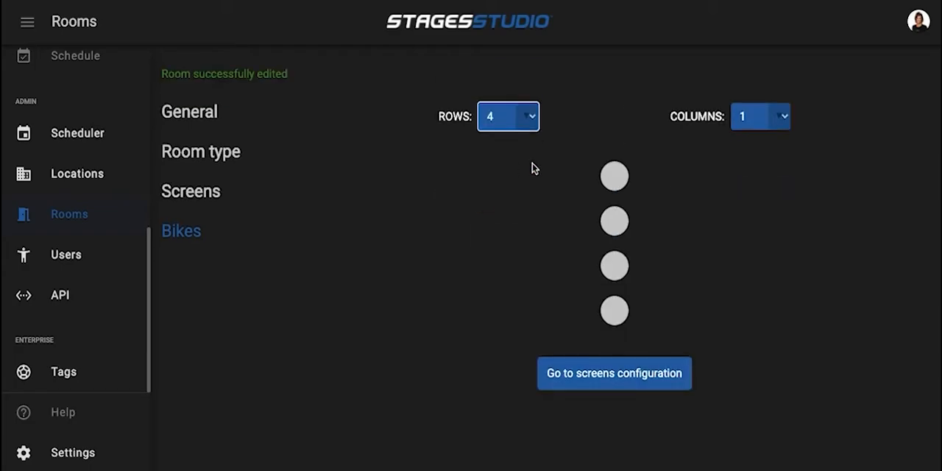
{"action": "left_click", "coordinate": [787, 121]}
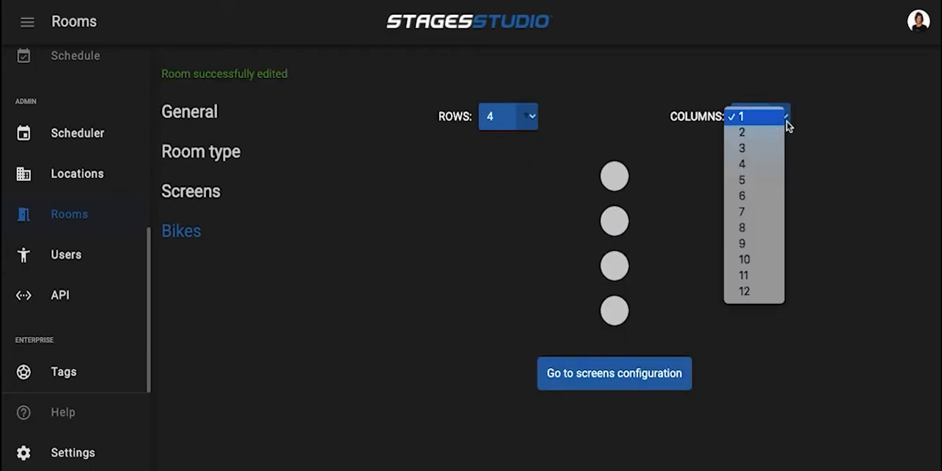
{"action": "left_click", "coordinate": [753, 150]}
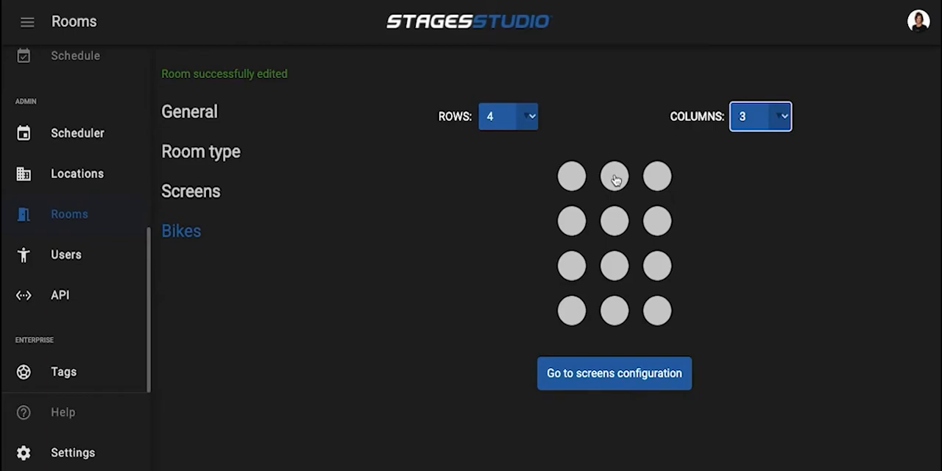
Add bike 1 at row 1, column 2 of the grid with ANT+ ID 10001
{"action": "left_click", "coordinate": [615, 178]}
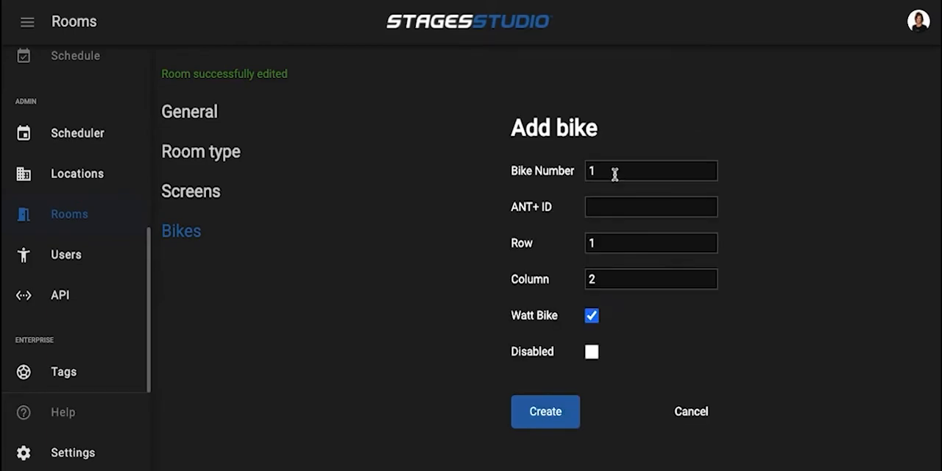
{"action": "left_click", "coordinate": [596, 206]}
{"action": "type", "text": "10001"}
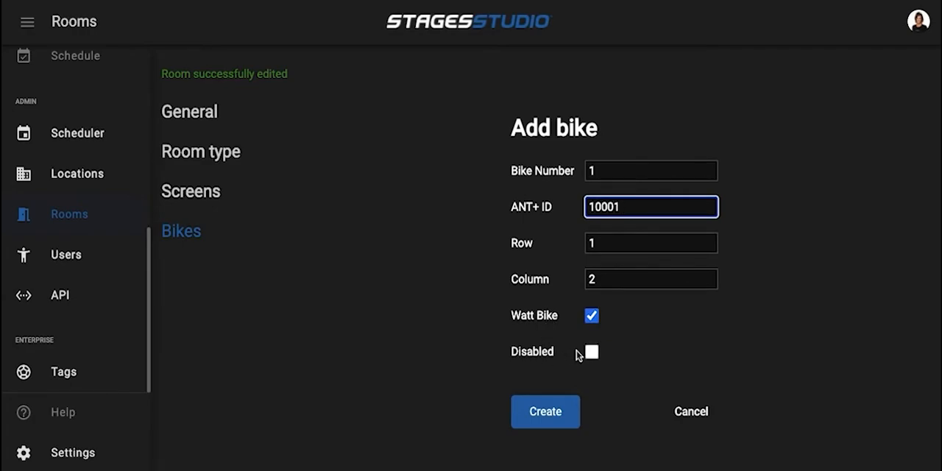
{"action": "left_click", "coordinate": [537, 419]}
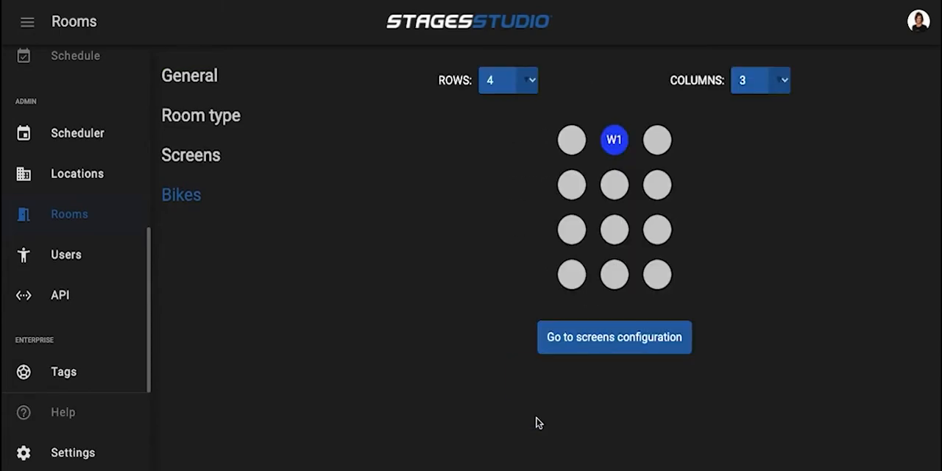
Add bike 2 at row 2, column 1 of the grid with ANT+ ID 10002
{"action": "left_click", "coordinate": [571, 185]}
{"action": "left_click", "coordinate": [599, 169]}
{"action": "type", "text": "10002"}
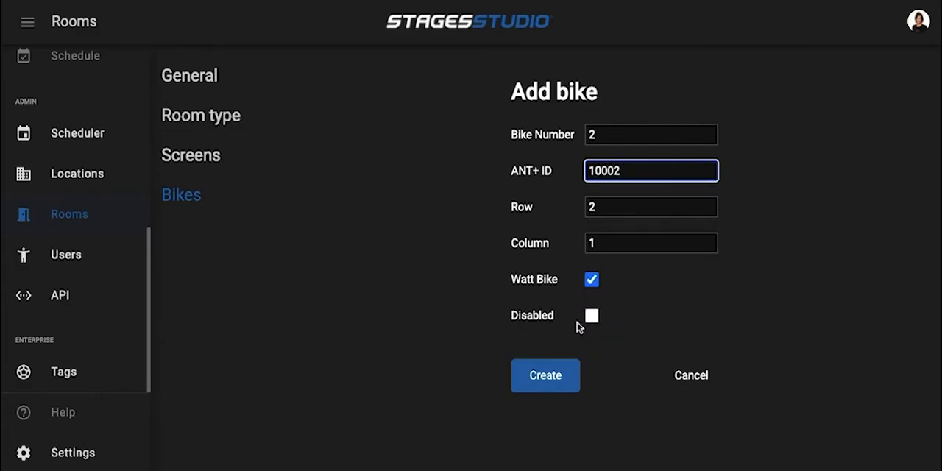
{"action": "left_click", "coordinate": [552, 376]}
Add bike 3 at row 2, column 2 of the grid with ANT+ ID 10003
{"action": "left_click", "coordinate": [614, 185]}
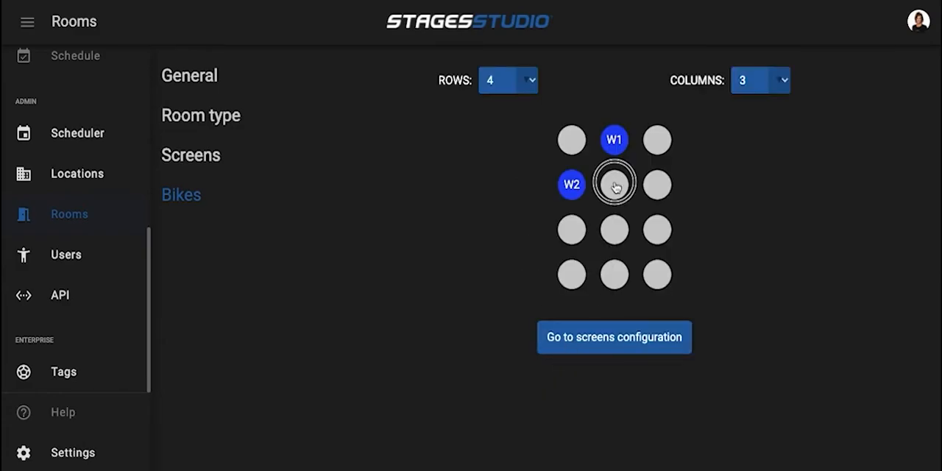
{"action": "left_click", "coordinate": [610, 171]}
{"action": "type", "text": "10003"}
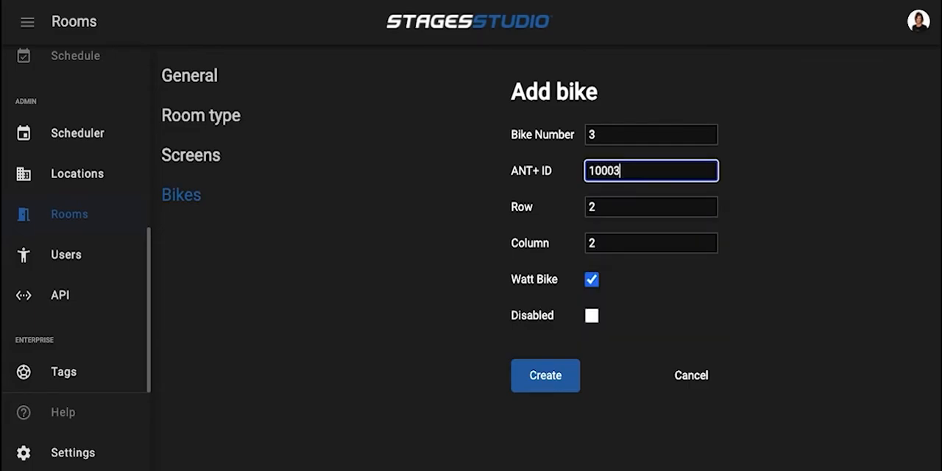
{"action": "left_click", "coordinate": [545, 375]}
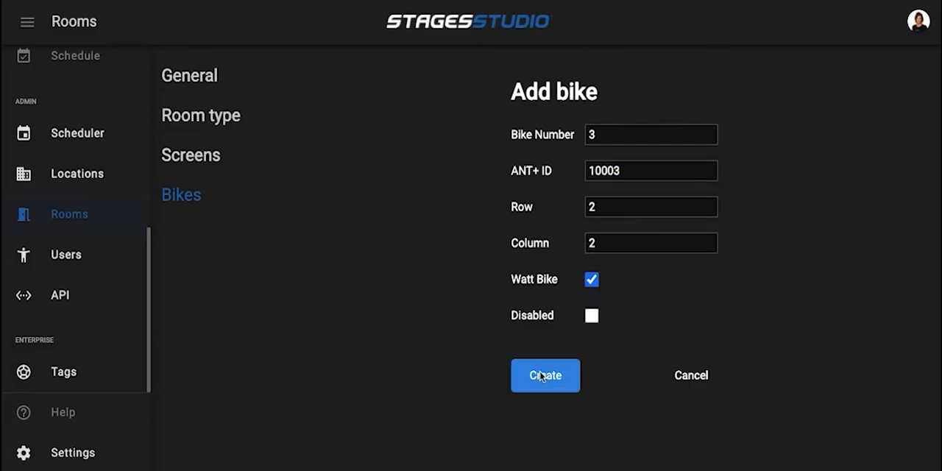
Add bike 4 at row 2, column 3 of the grid with ANT+ ID 10004
{"action": "left_click", "coordinate": [658, 190]}
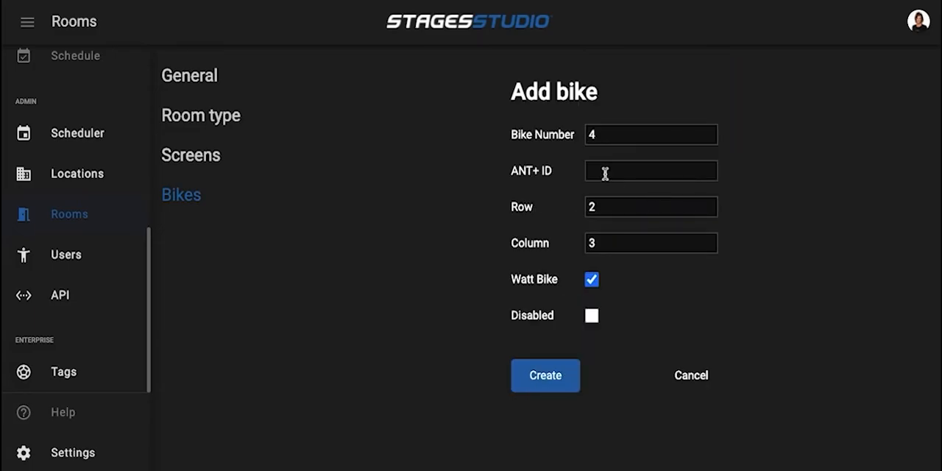
{"action": "left_click", "coordinate": [606, 172]}
{"action": "type", "text": "10004"}
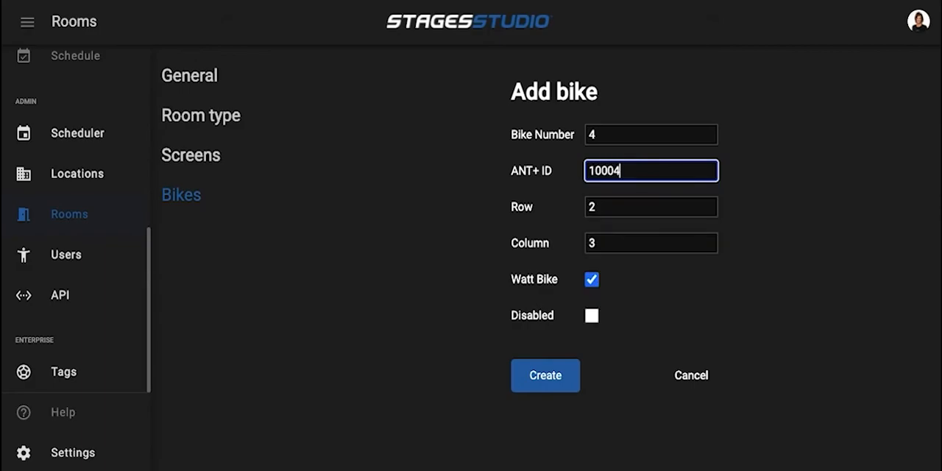
{"action": "left_click", "coordinate": [545, 376]}
Add bike 5 at row 3, column 1 of the grid with ANT+ ID 10005
{"action": "left_click", "coordinate": [569, 232]}
{"action": "left_click", "coordinate": [606, 170]}
{"action": "type", "text": "10005"}
{"action": "left_click", "coordinate": [543, 378]}
Add bike 6 at row 3, column 2 of the grid with ANT+ ID 10006
{"action": "left_click", "coordinate": [614, 228]}
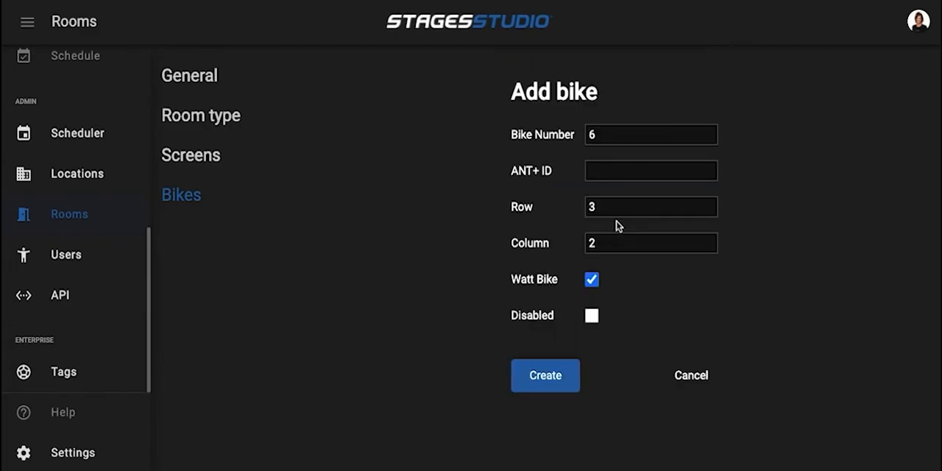
{"action": "left_click", "coordinate": [605, 171]}
{"action": "type", "text": "10000"}
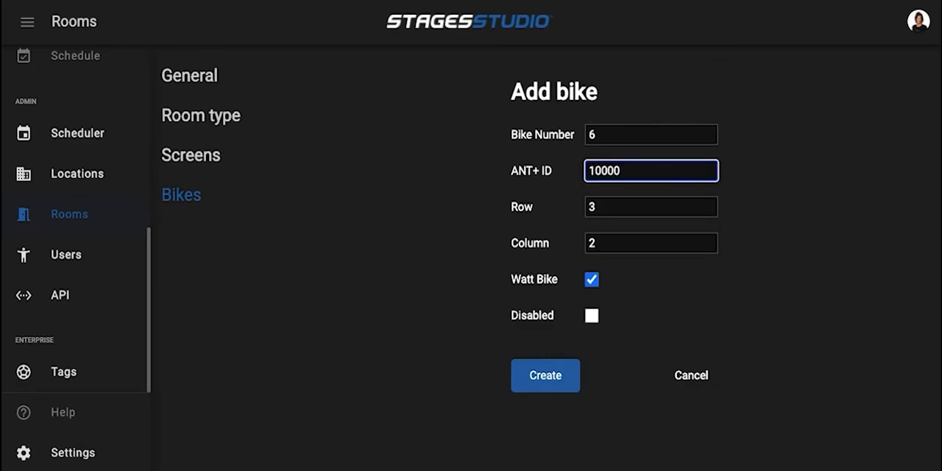
{"action": "key", "text": "BackSpace"}
{"action": "type", "text": "6"}
{"action": "left_click", "coordinate": [544, 376]}
Add bike 10 at row 4, column 3 of the grid with ANT+ ID 10010
{"action": "left_click", "coordinate": [657, 276]}
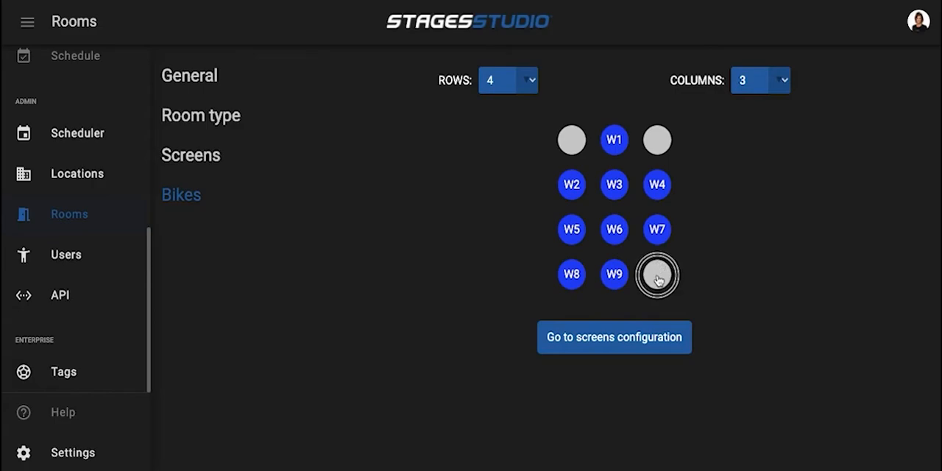
{"action": "left_click", "coordinate": [617, 171]}
{"action": "type", "text": "10010"}
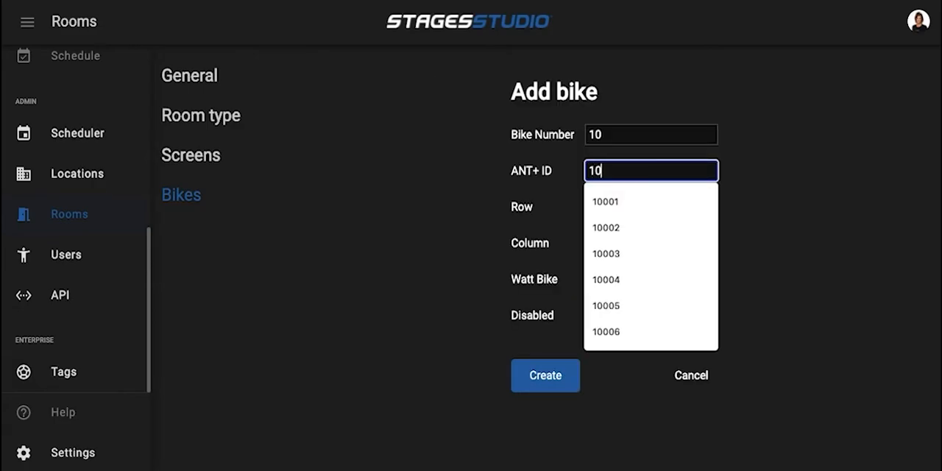
{"action": "left_click", "coordinate": [548, 376]}
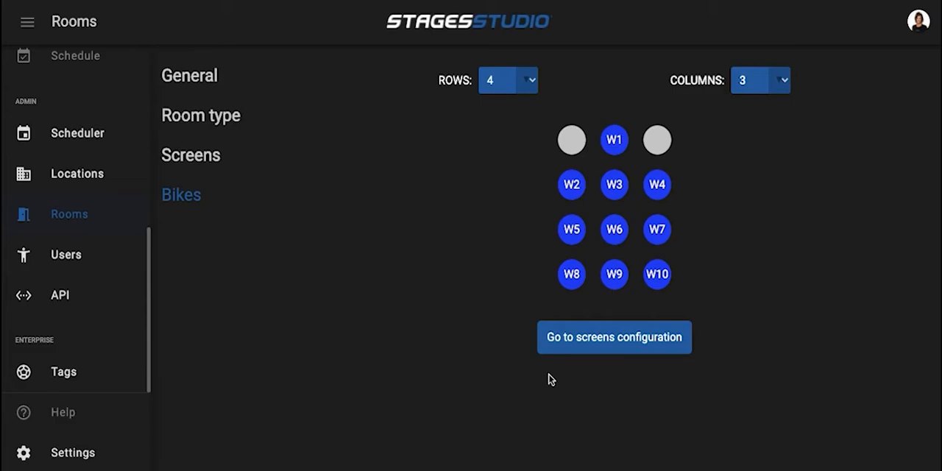
In the screens configuration, assign bike 1 to row 1, column 2 of the new screen
{"action": "left_click", "coordinate": [600, 338]}
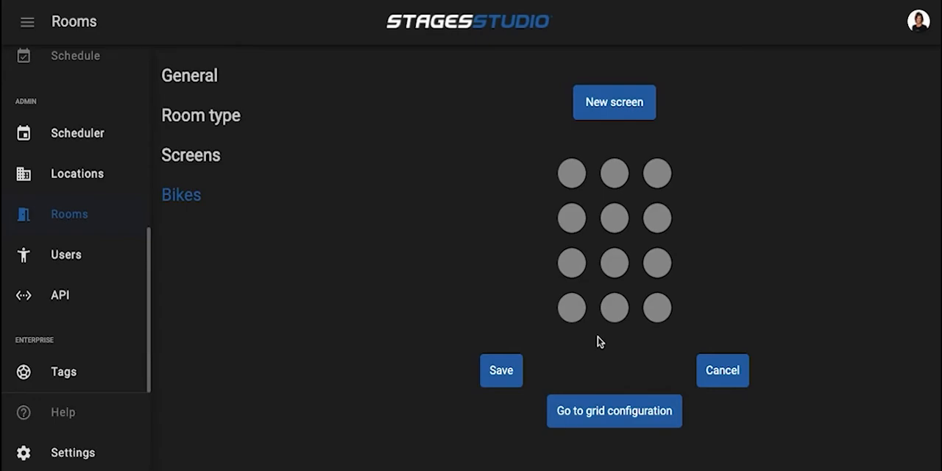
{"action": "left_click", "coordinate": [614, 173]}
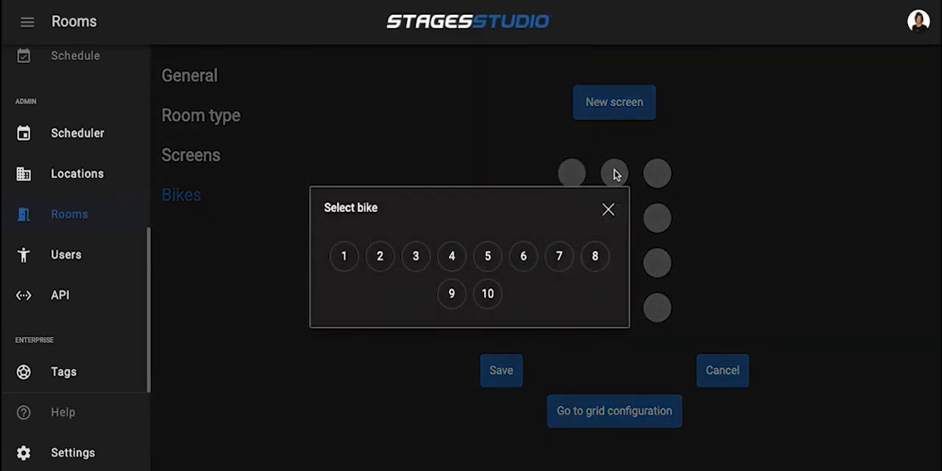
{"action": "left_click", "coordinate": [344, 257]}
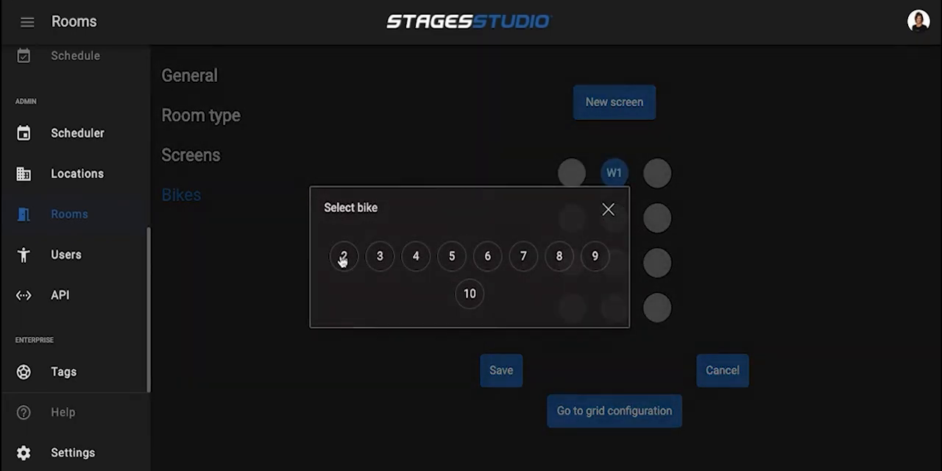
Assign bikes 8, 9 and 10 to columns 1 to 3 of the screen's second row
{"action": "left_click", "coordinate": [573, 219]}
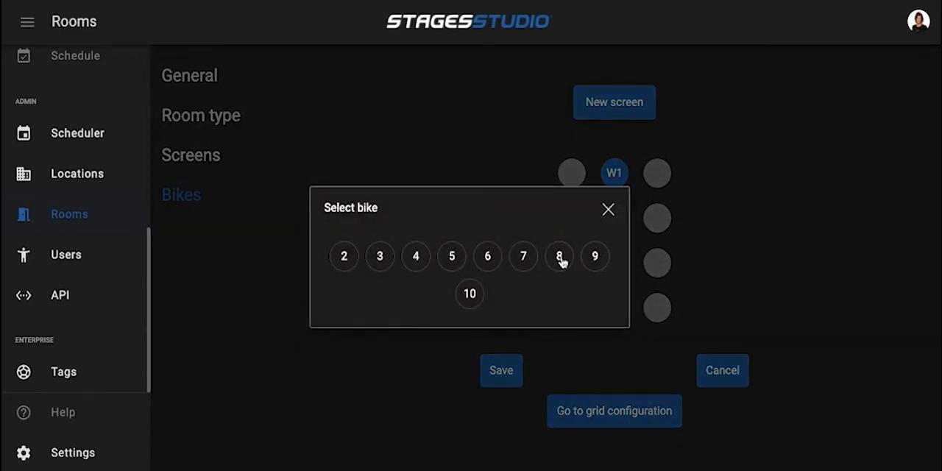
{"action": "left_click", "coordinate": [560, 259]}
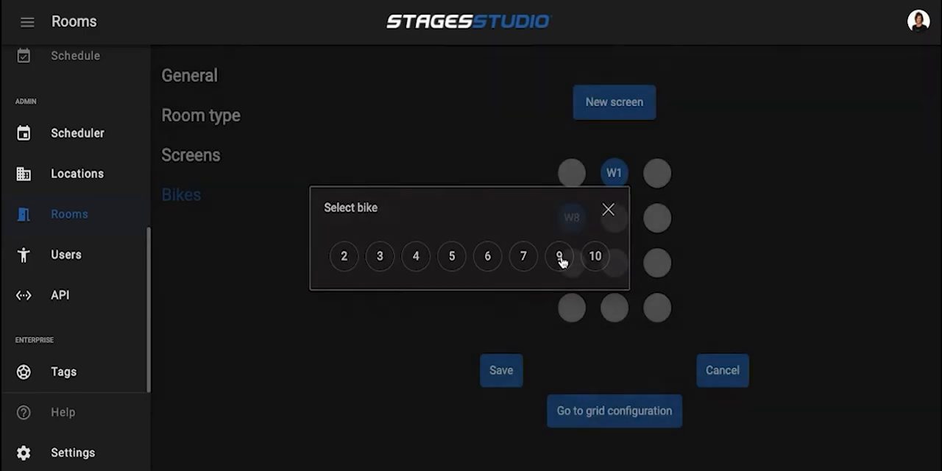
{"action": "left_click", "coordinate": [618, 216]}
{"action": "left_click", "coordinate": [559, 255]}
{"action": "left_click", "coordinate": [658, 210]}
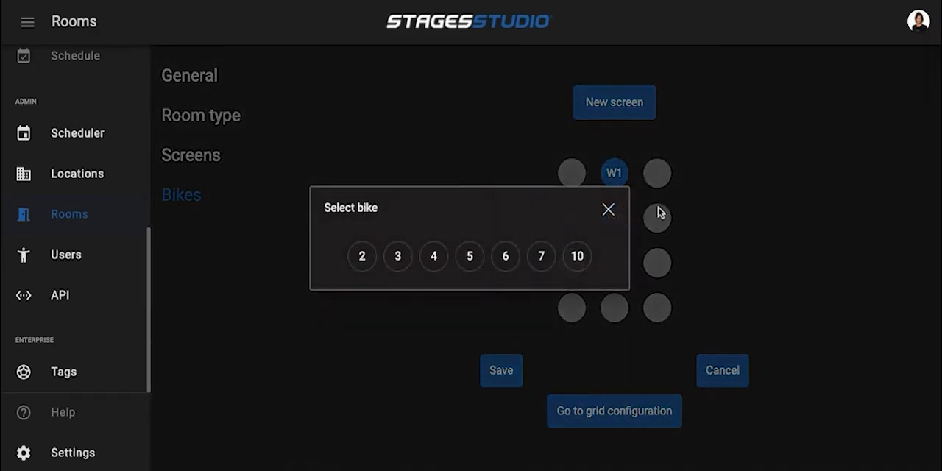
{"action": "left_click", "coordinate": [578, 257]}
Assign bikes 5, 6 and 7 to columns 1 to 3 of the screen's third row
{"action": "left_click", "coordinate": [573, 263]}
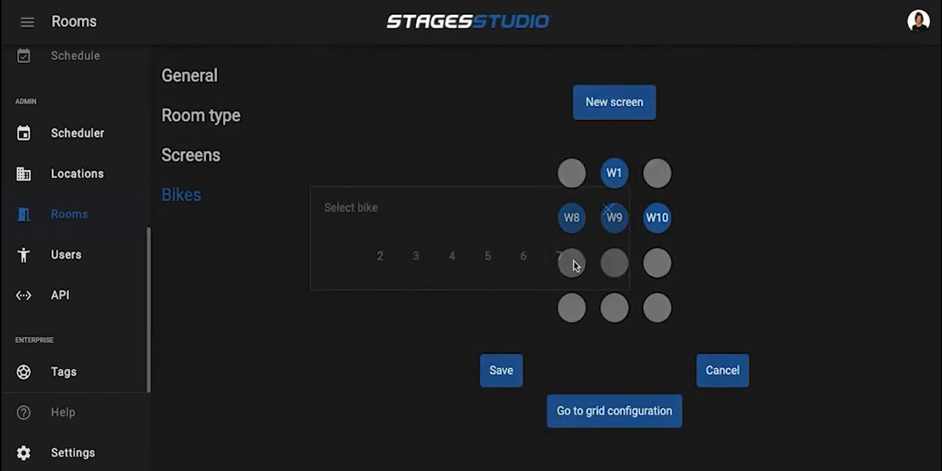
{"action": "left_click", "coordinate": [489, 257]}
{"action": "left_click", "coordinate": [614, 258]}
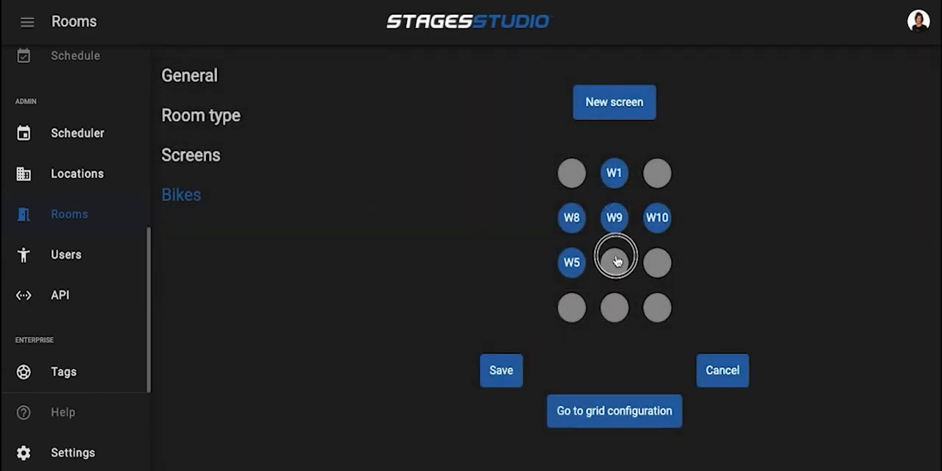
{"action": "left_click", "coordinate": [511, 257]}
{"action": "left_click", "coordinate": [657, 263]}
{"action": "left_click", "coordinate": [524, 257]}
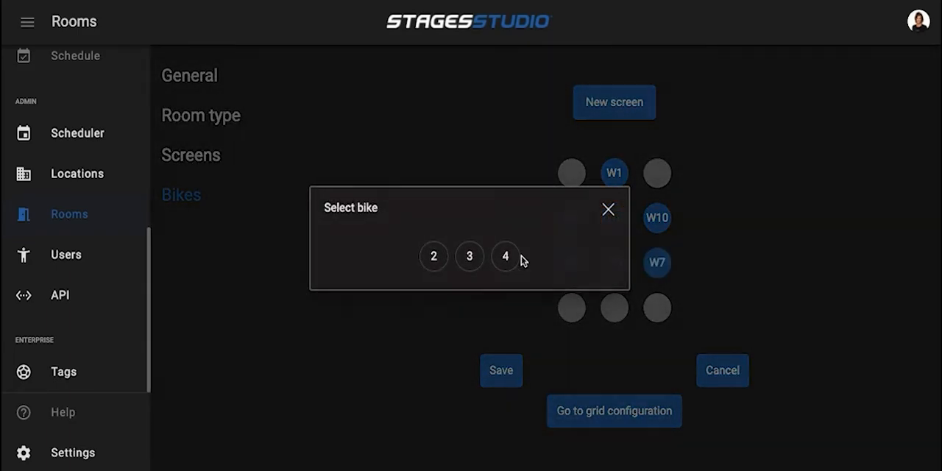
Assign bikes 2, 3 and 4 to columns 1 to 3 of the screen's fourth row and save the screen
{"action": "left_click", "coordinate": [573, 309]}
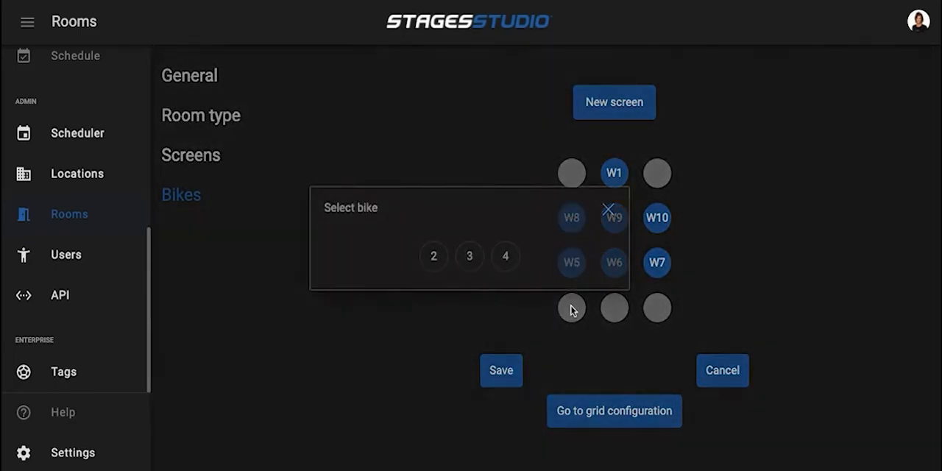
{"action": "left_click", "coordinate": [434, 257]}
{"action": "left_click", "coordinate": [608, 313]}
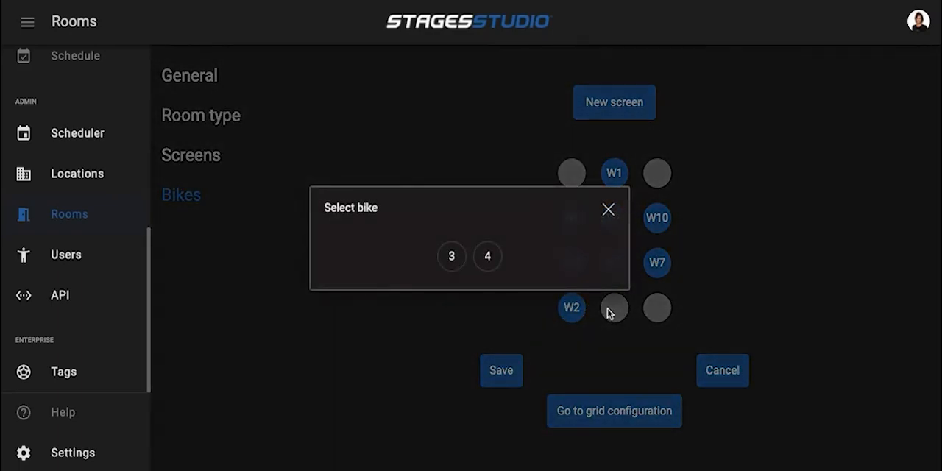
{"action": "left_click", "coordinate": [452, 255]}
{"action": "left_click", "coordinate": [652, 318]}
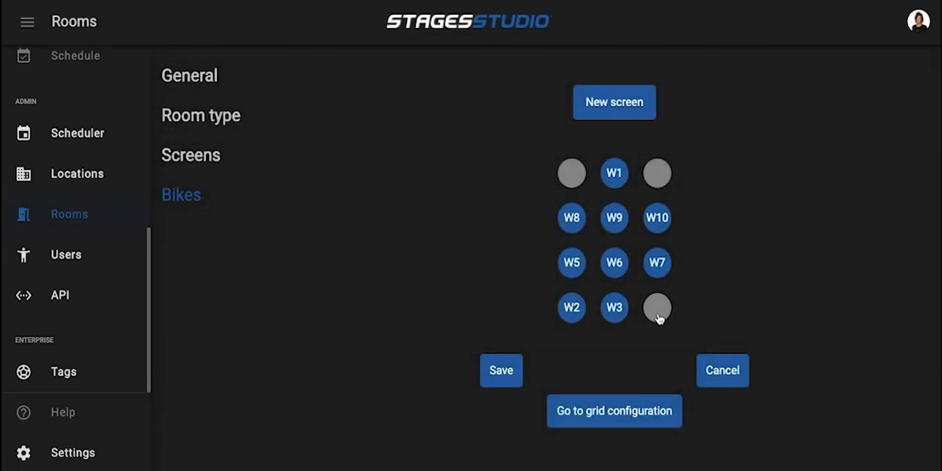
{"action": "left_click", "coordinate": [469, 255]}
{"action": "left_click", "coordinate": [502, 373]}
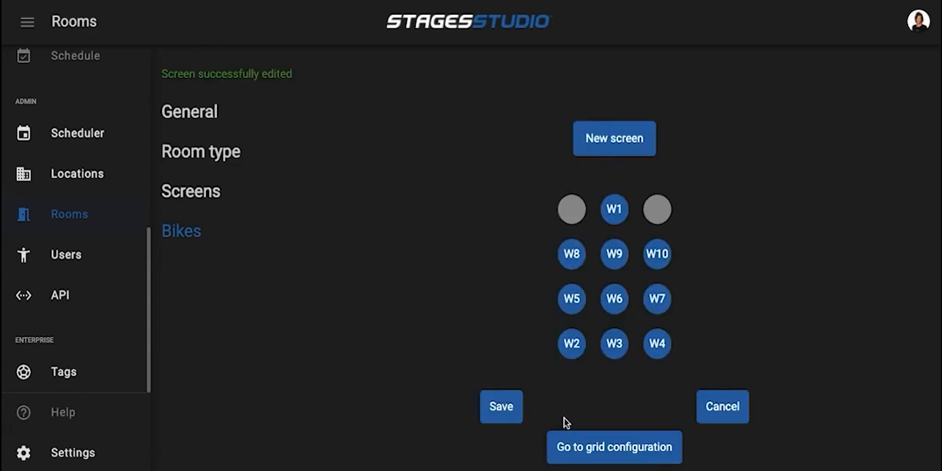
In the grid configuration, mark bike 3 as disabled and save it
{"action": "left_click", "coordinate": [605, 448]}
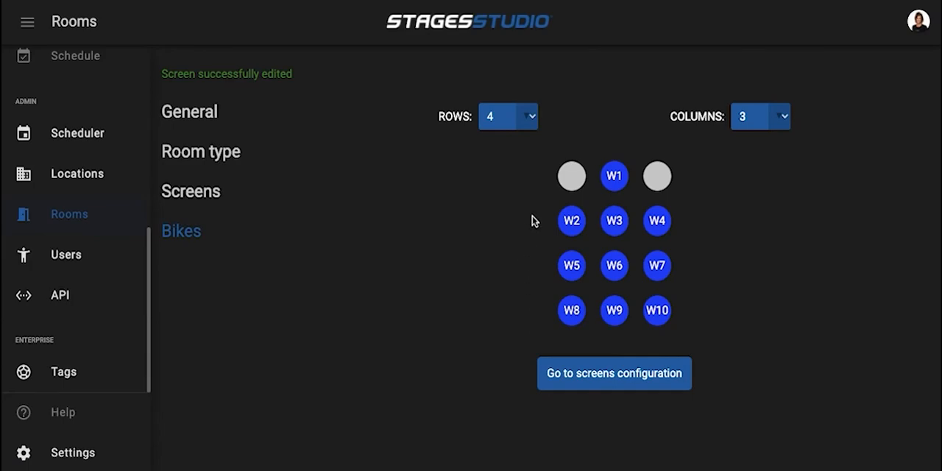
{"action": "left_click", "coordinate": [615, 220]}
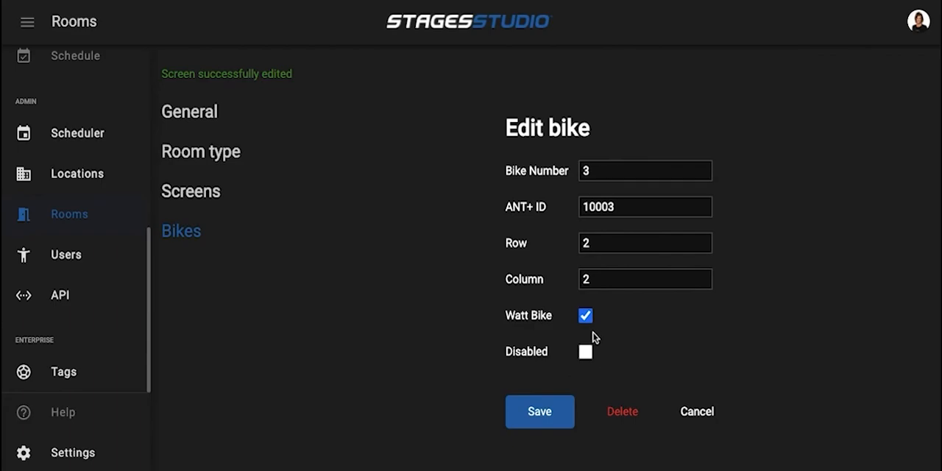
{"action": "left_click", "coordinate": [585, 353]}
{"action": "left_click", "coordinate": [539, 416]}
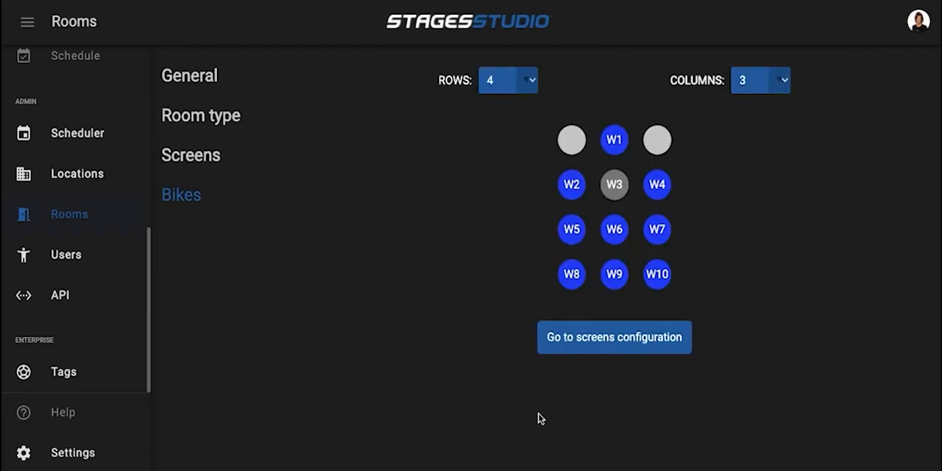
Re-enable bike 3 by clearing its Disabled setting and save it
{"action": "left_click", "coordinate": [616, 186]}
{"action": "left_click", "coordinate": [585, 316]}
{"action": "left_click", "coordinate": [540, 377]}
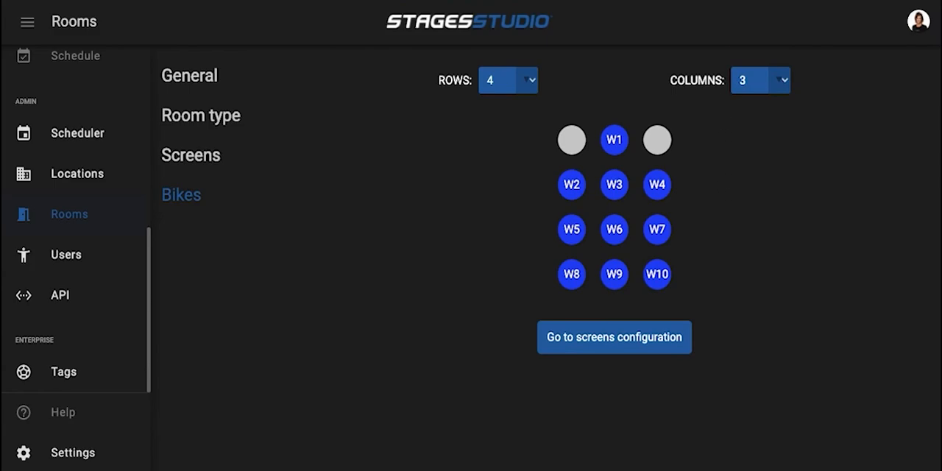
{"action": "mouse_move", "coordinate": [727, 1]}
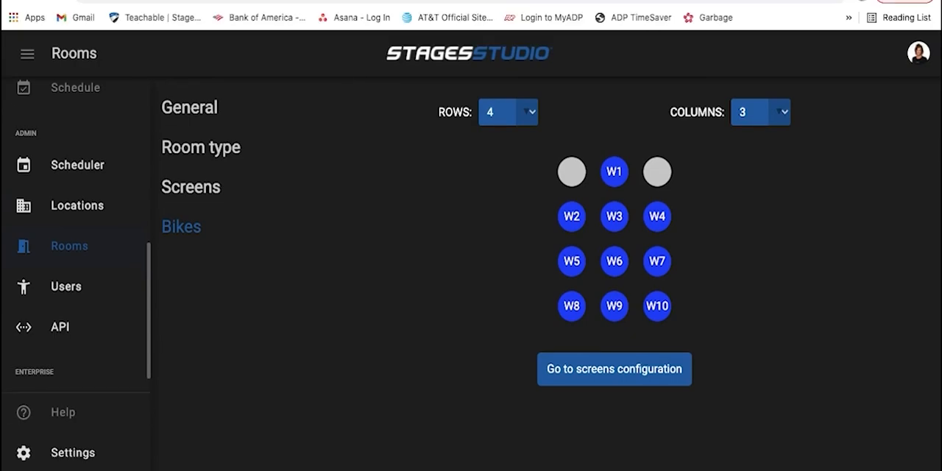